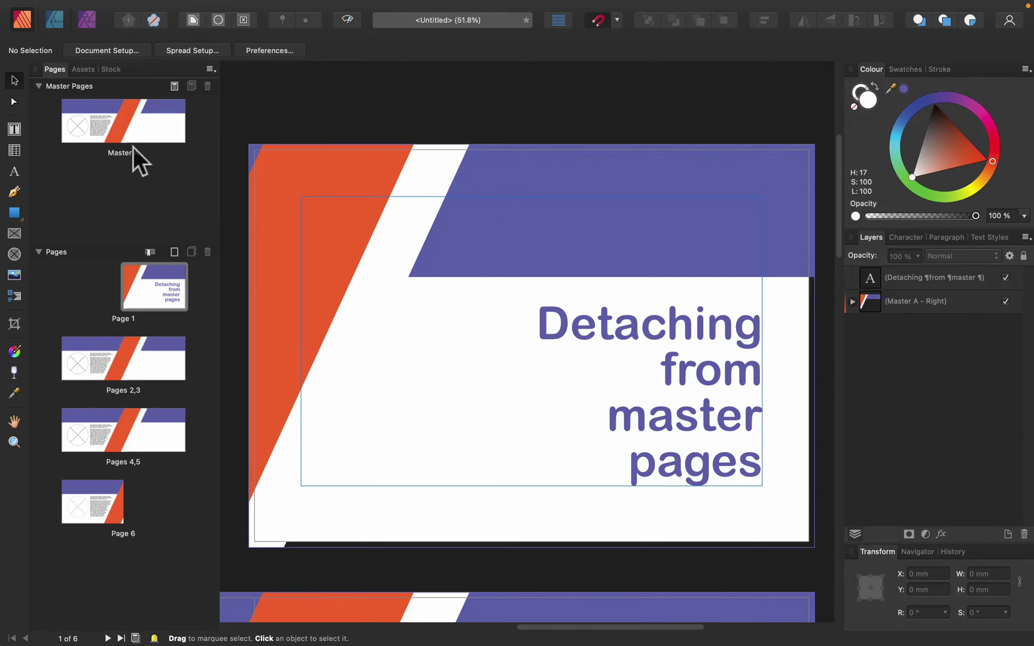
# Open Master A, then view Page 1, spread 2–3, spread 4–5 and finally Page 6
pyautogui.doubleClick(124, 124)
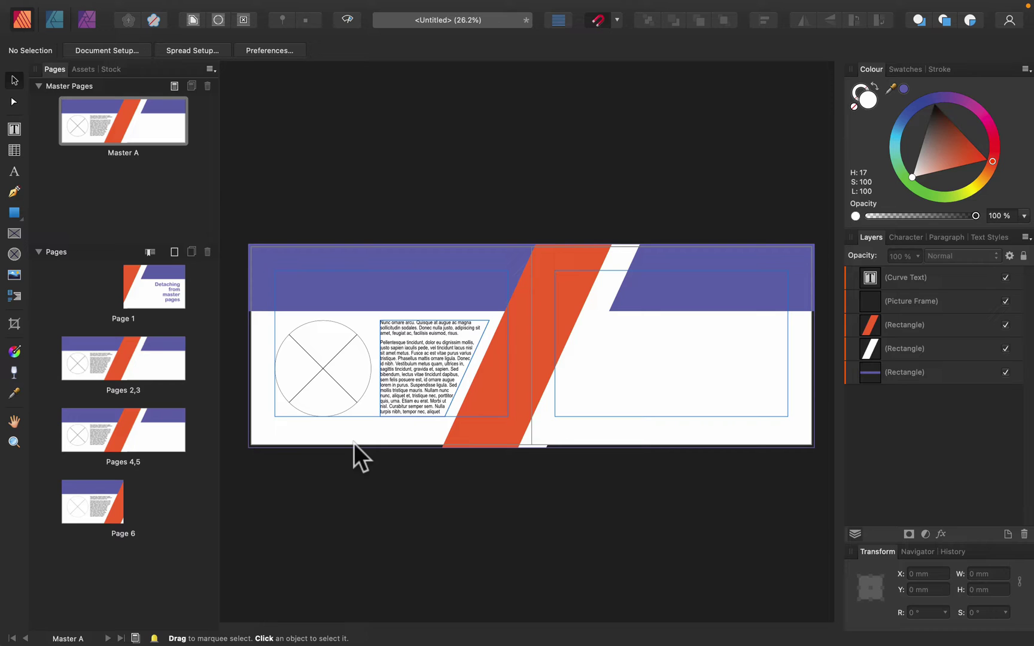
pyautogui.click(163, 290)
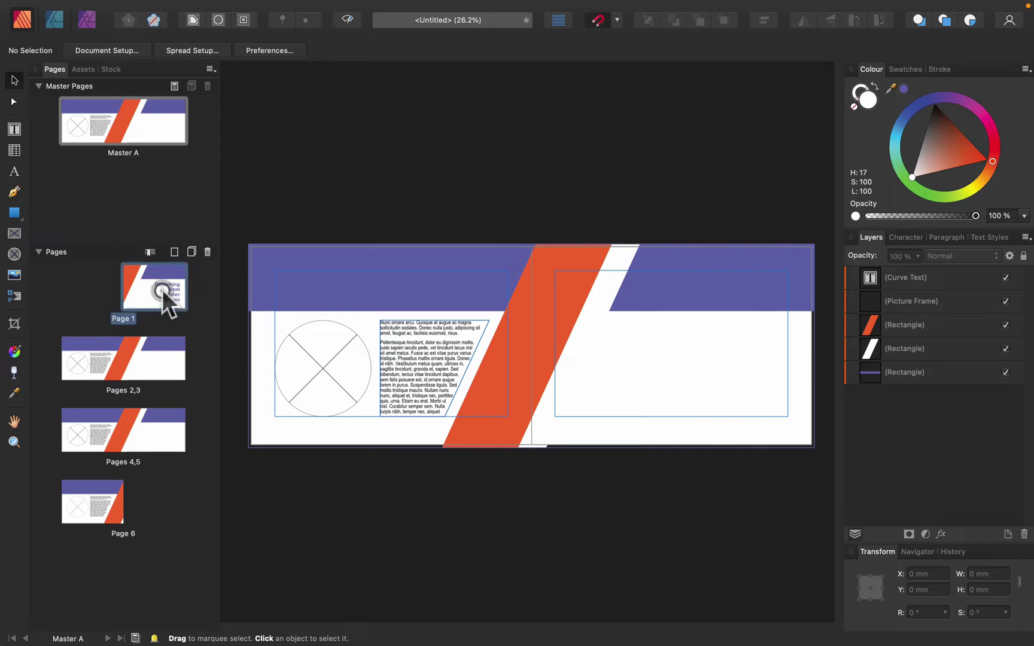
pyautogui.click(161, 290)
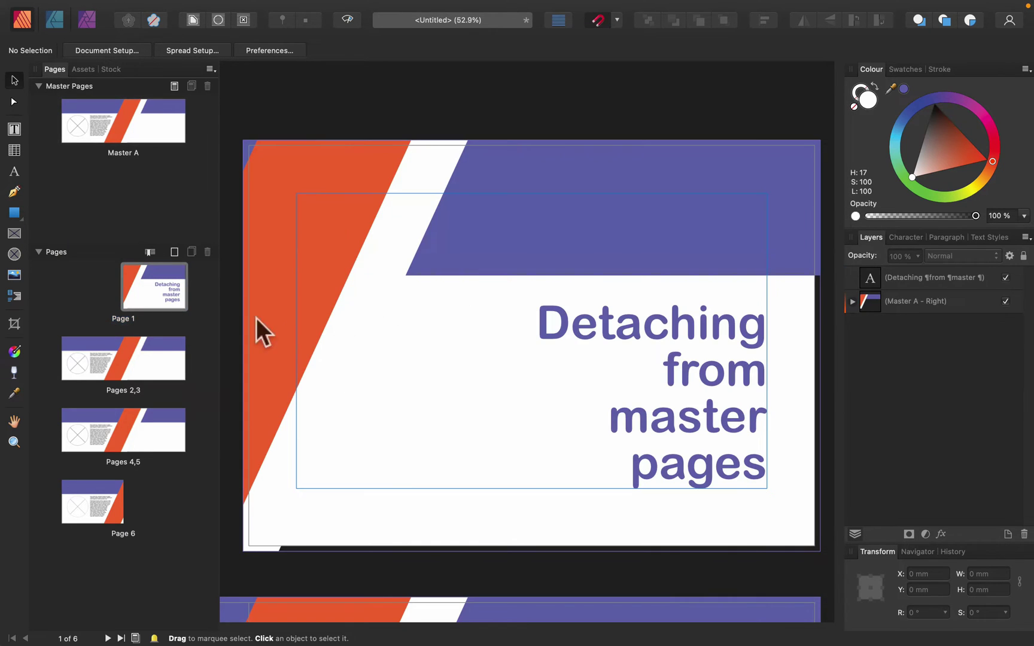
pyautogui.click(160, 352)
pyautogui.click(96, 353)
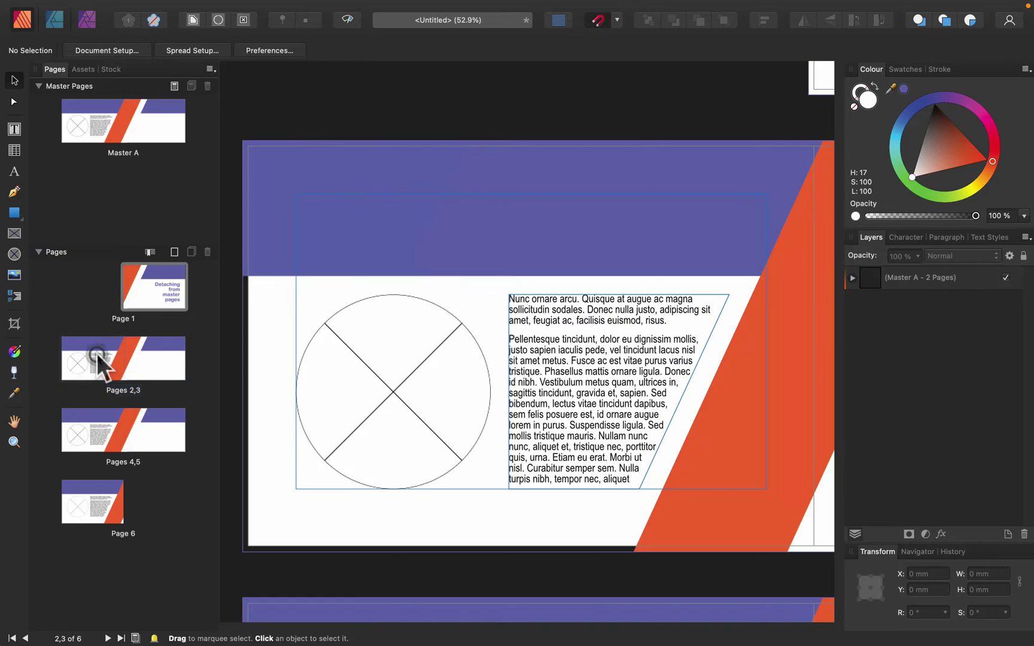
pyautogui.click(149, 346)
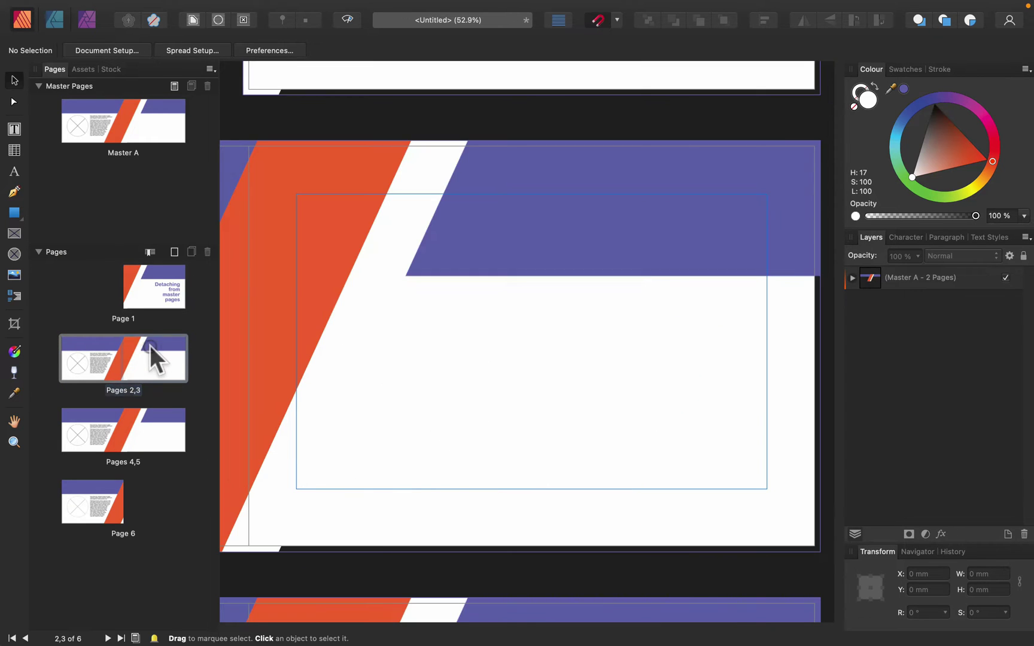
pyautogui.click(91, 417)
pyautogui.click(163, 423)
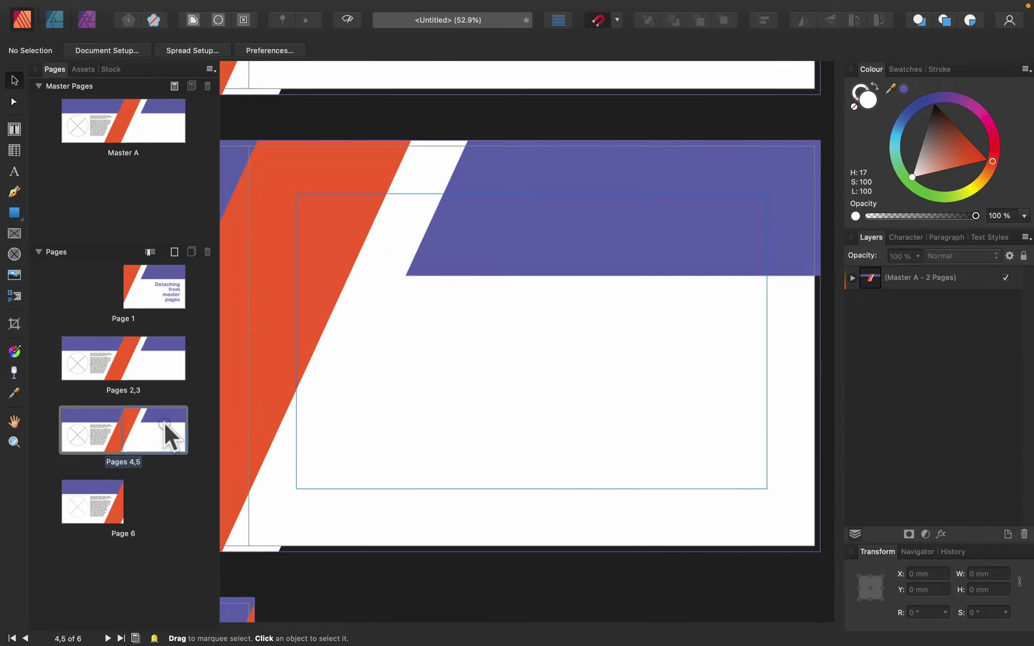
pyautogui.click(77, 490)
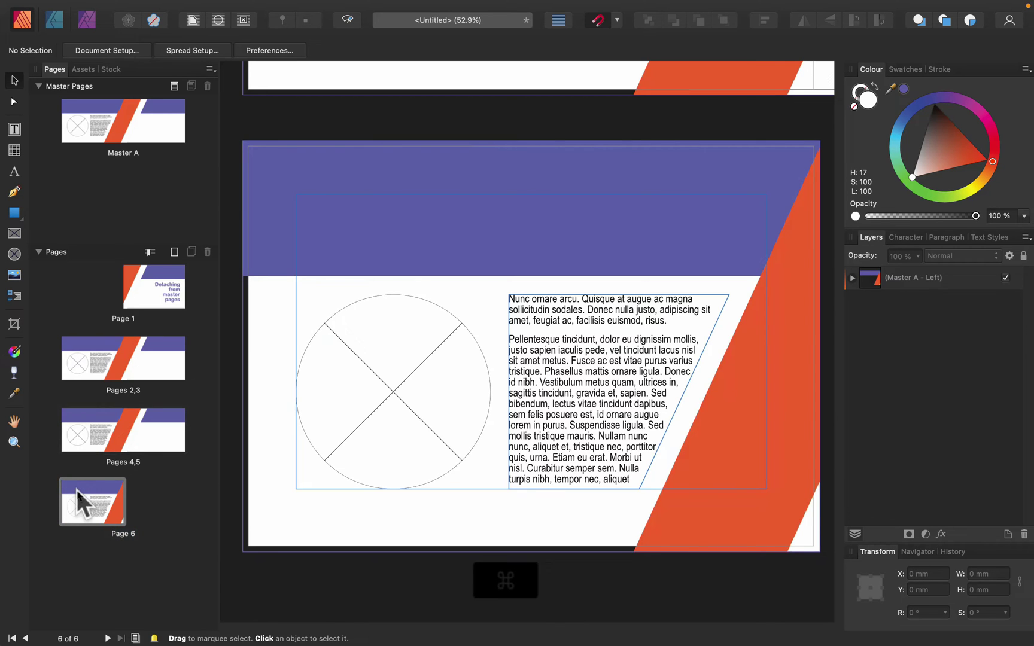
# Zoom out and pan across the spreads, then zoom back in to 50%
pyautogui.press('super+minus')
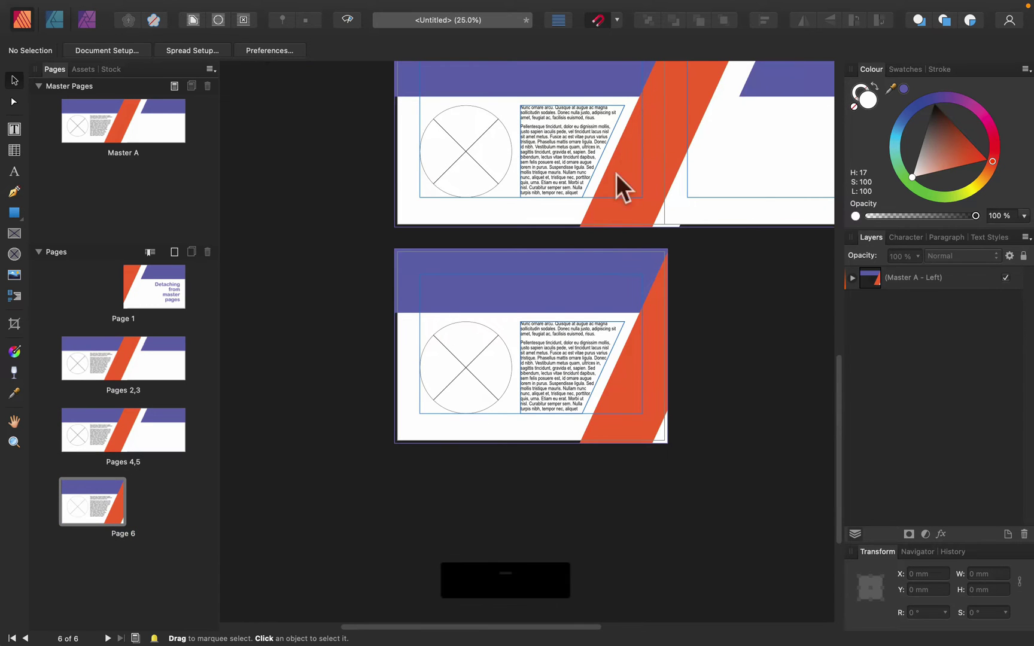
pyautogui.press('space')
pyautogui.scroll(6, 547, 256)
pyautogui.hscroll(-4, 548, 256)
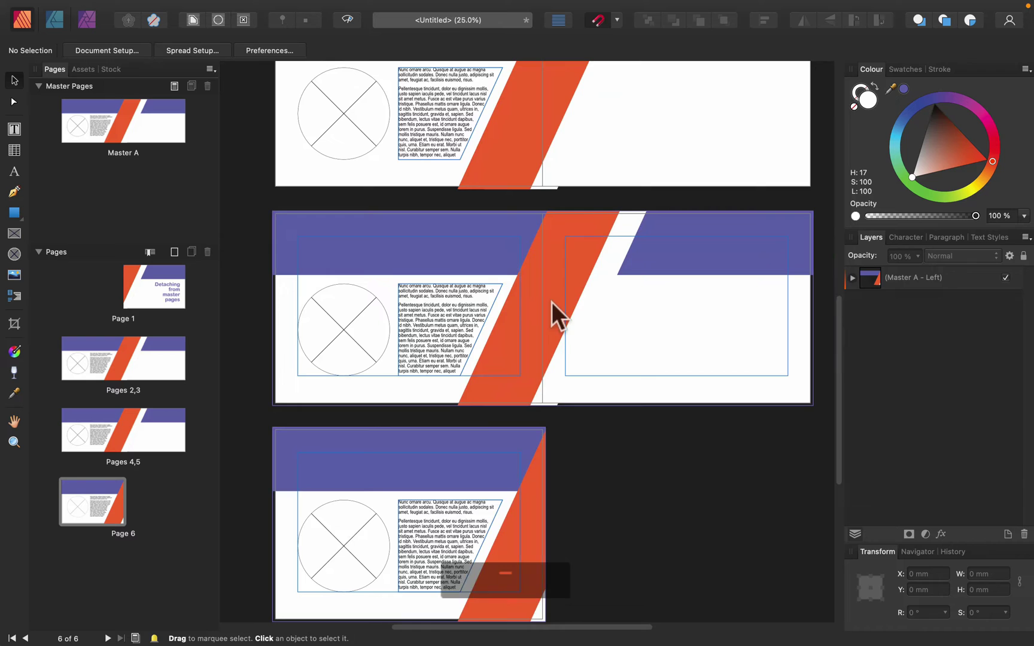
pyautogui.press('space')
pyautogui.moveTo(556, 316); pyautogui.dragTo(500, 306)
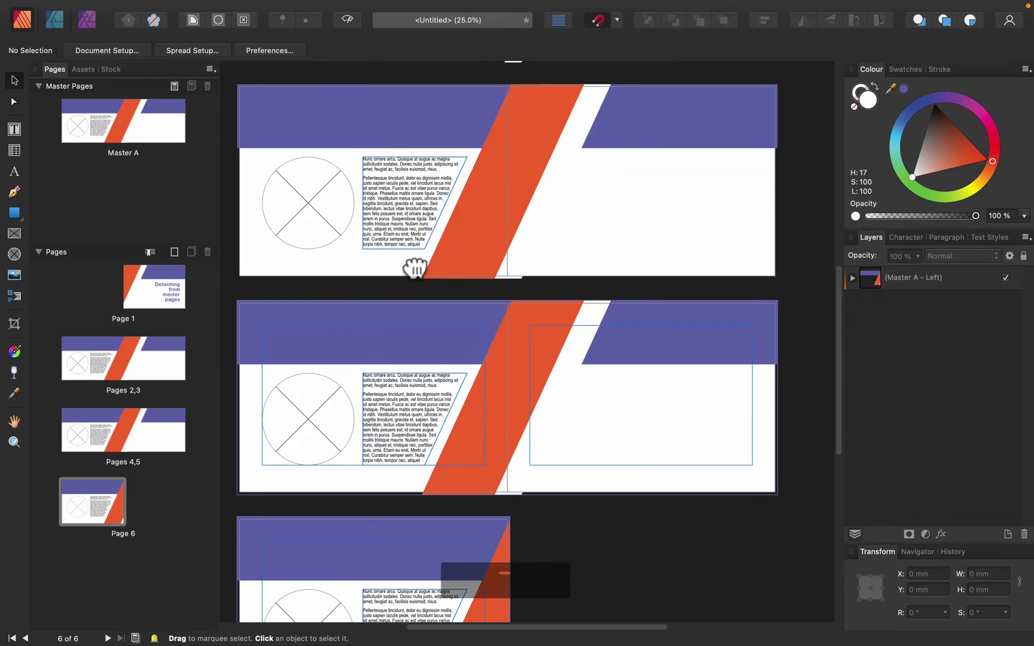
pyautogui.press('space')
pyautogui.scroll(3, 375, 320)
pyautogui.moveTo(374, 320); pyautogui.dragTo(428, 323)
pyautogui.moveTo(510, 459); pyautogui.dragTo(471, 367)
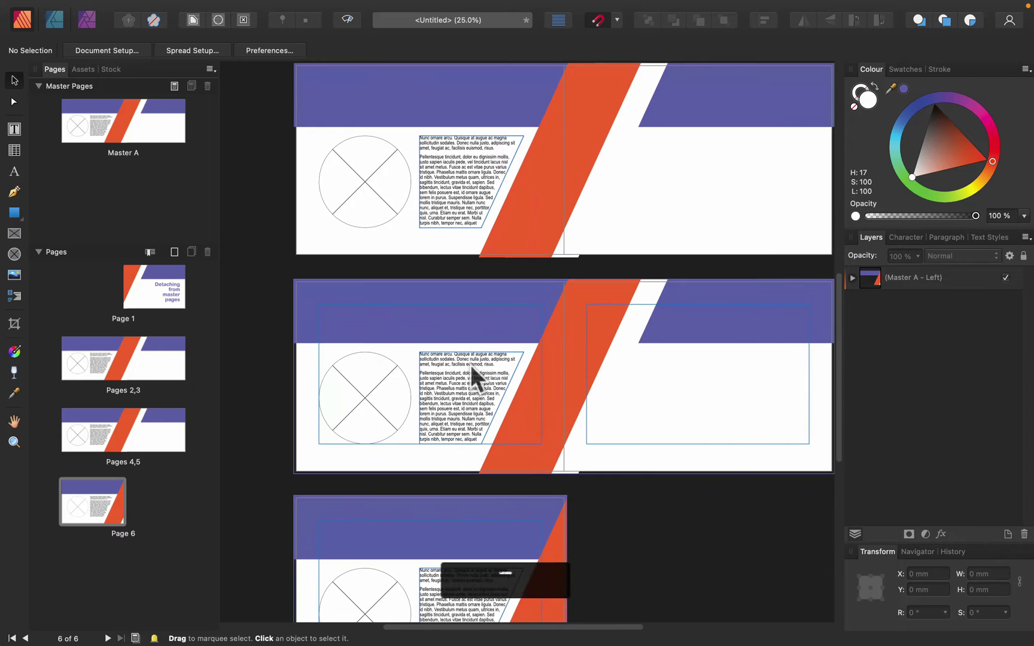
pyautogui.press('super+equal')
pyautogui.press('pageup')
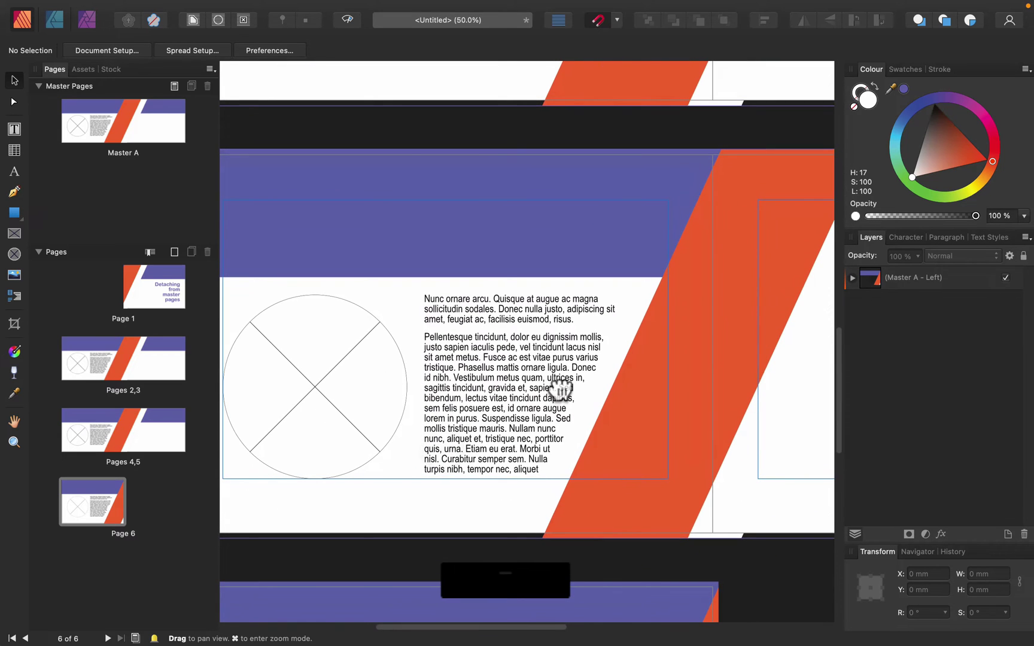
# On spread 4–5, try moving the locked master text frame and select the circle picture frame
pyautogui.click(495, 313)
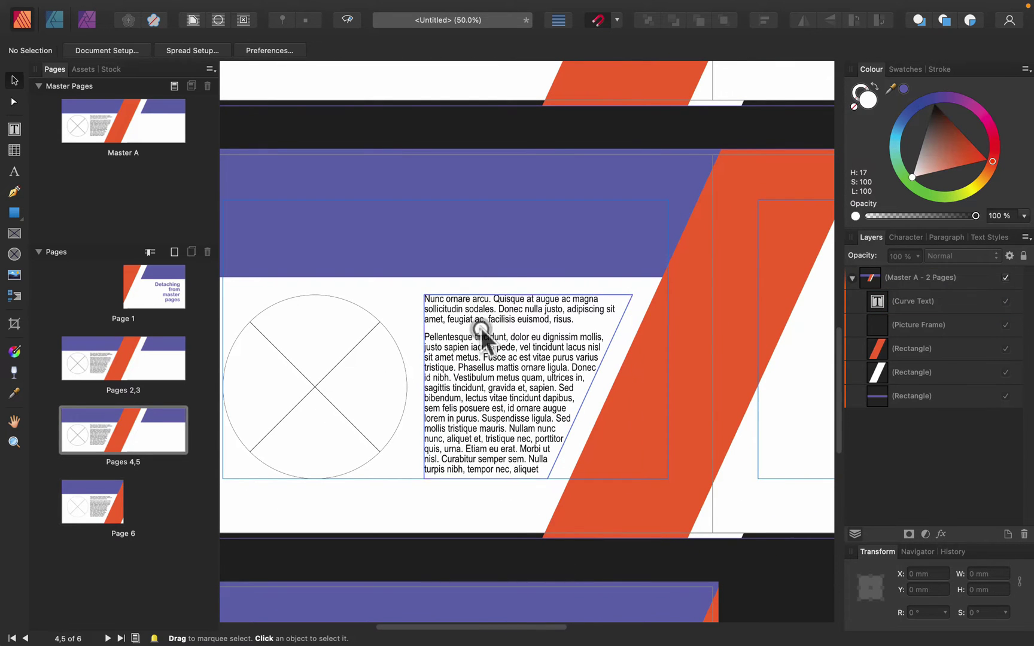
pyautogui.moveTo(484, 326); pyautogui.dragTo(565, 296)
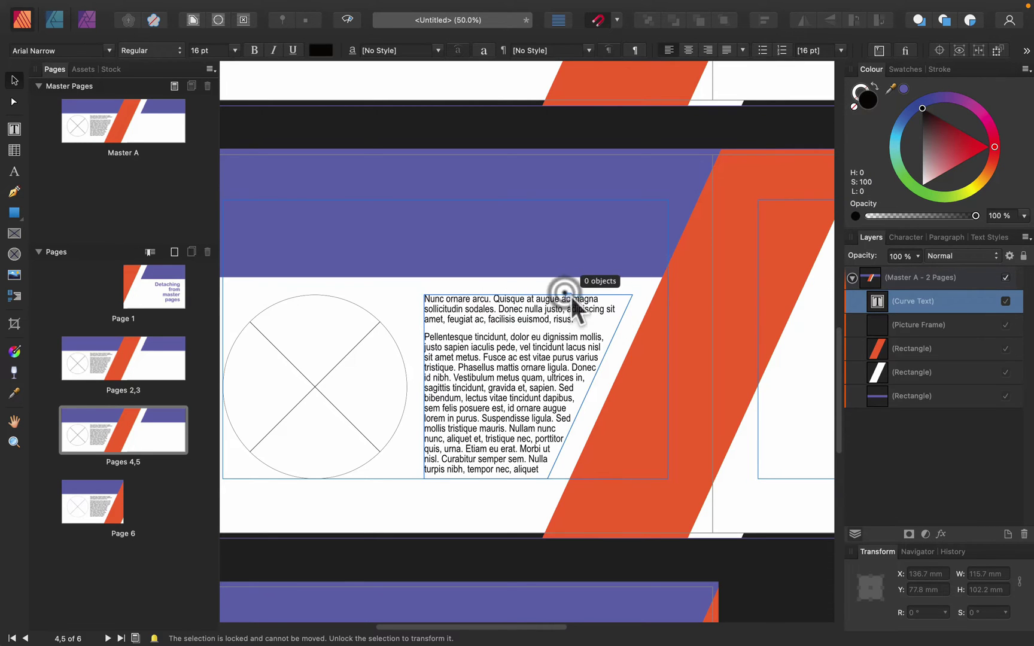
pyautogui.click(374, 320)
pyautogui.click(413, 284)
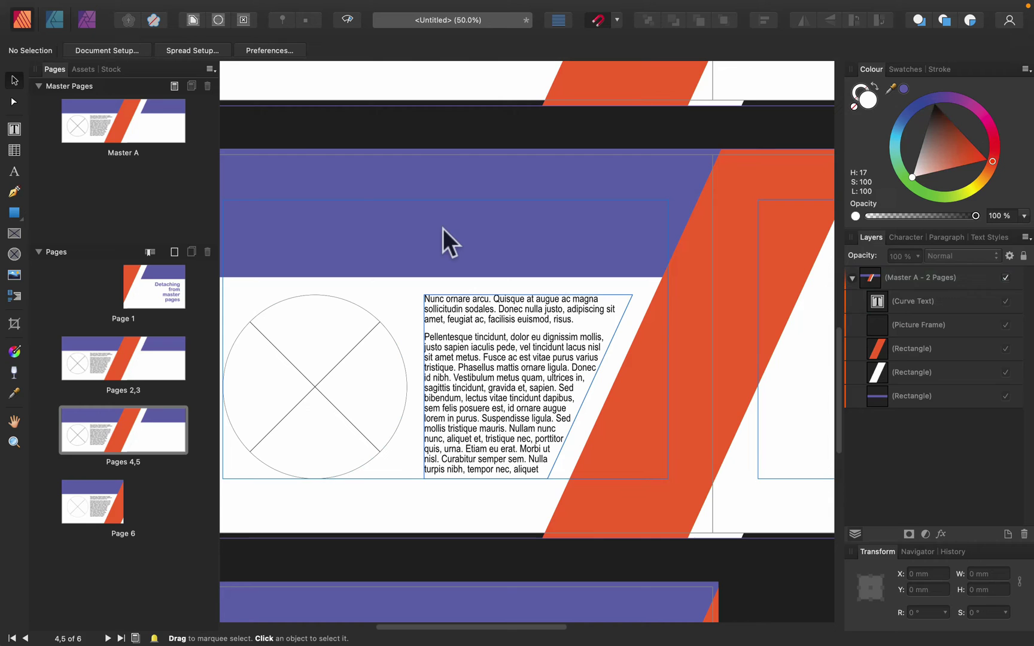
pyautogui.press('space')
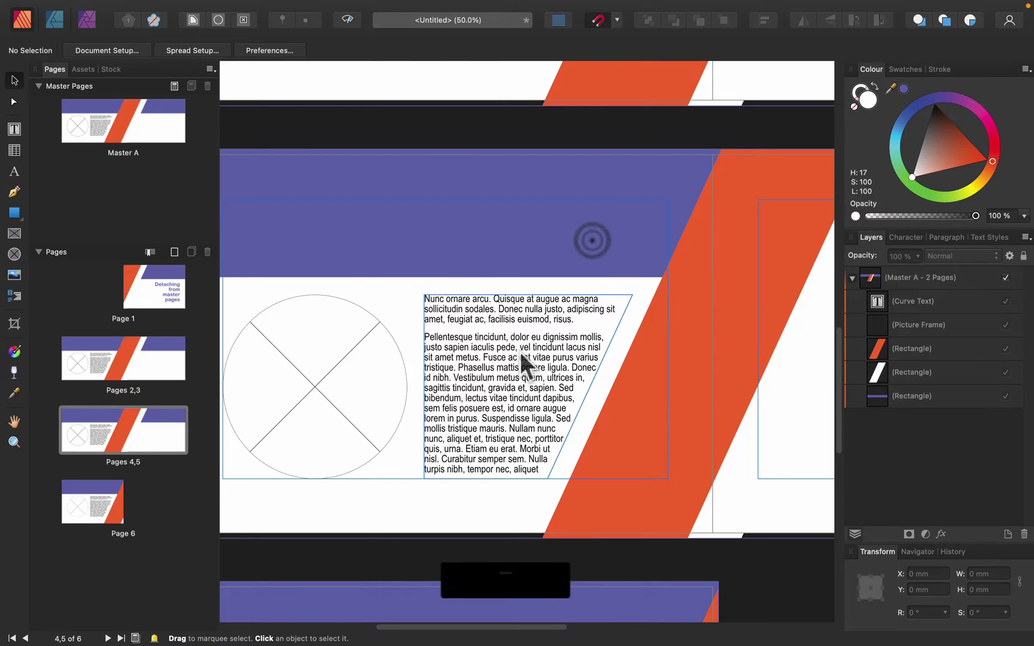
pyautogui.moveTo(526, 362); pyautogui.dragTo(600, 359)
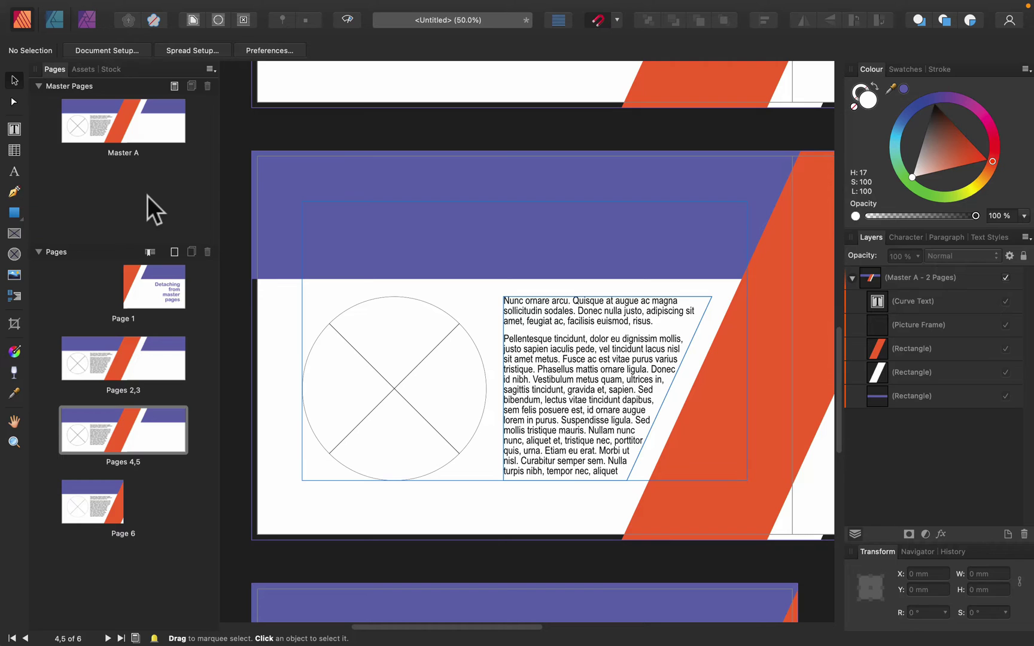
# Add a blank facing Master B alongside Master A, then reopen spread 4–5
pyautogui.click(177, 84)
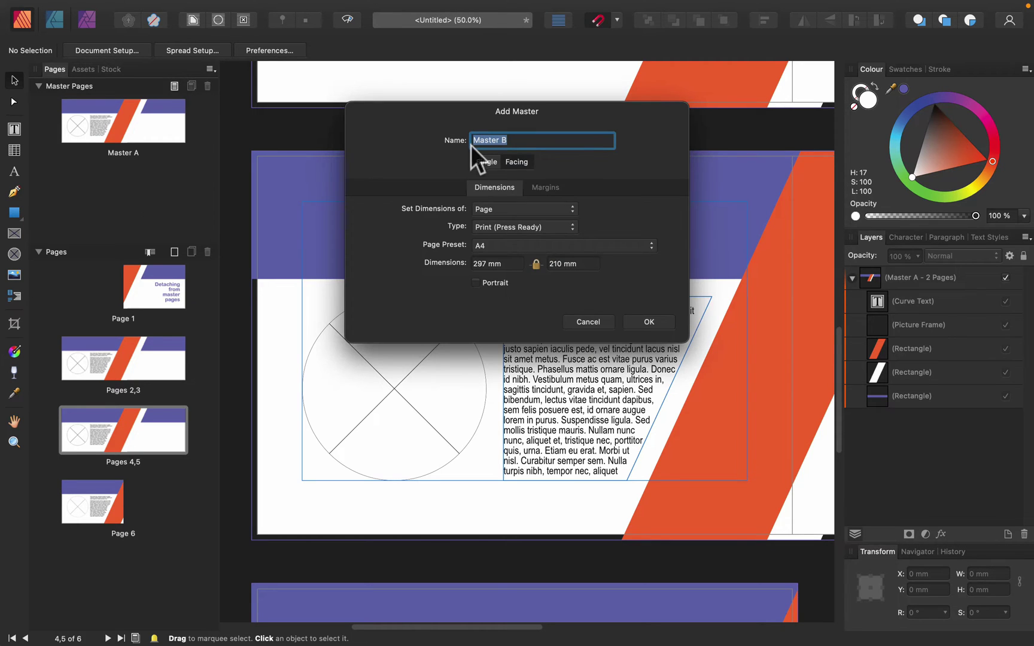
pyautogui.click(656, 322)
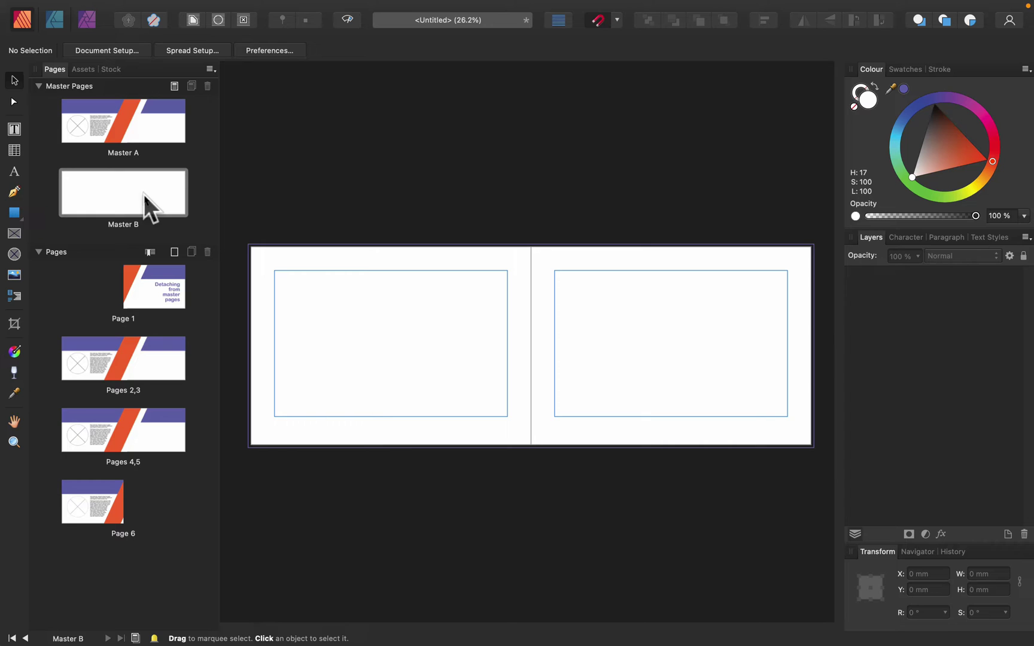
pyautogui.click(74, 433)
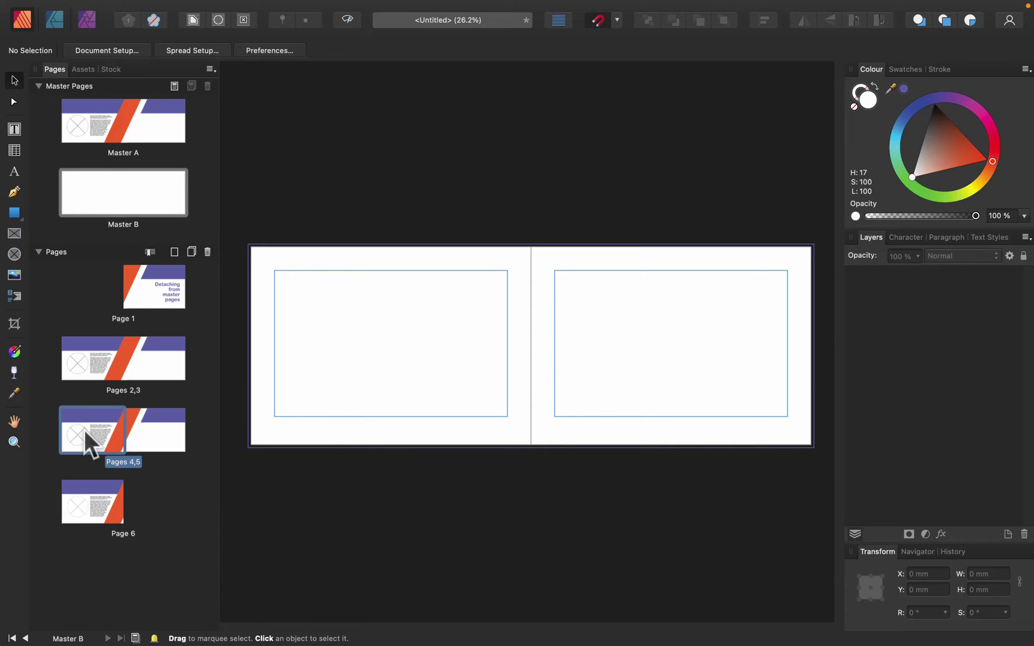
pyautogui.doubleClick(85, 430)
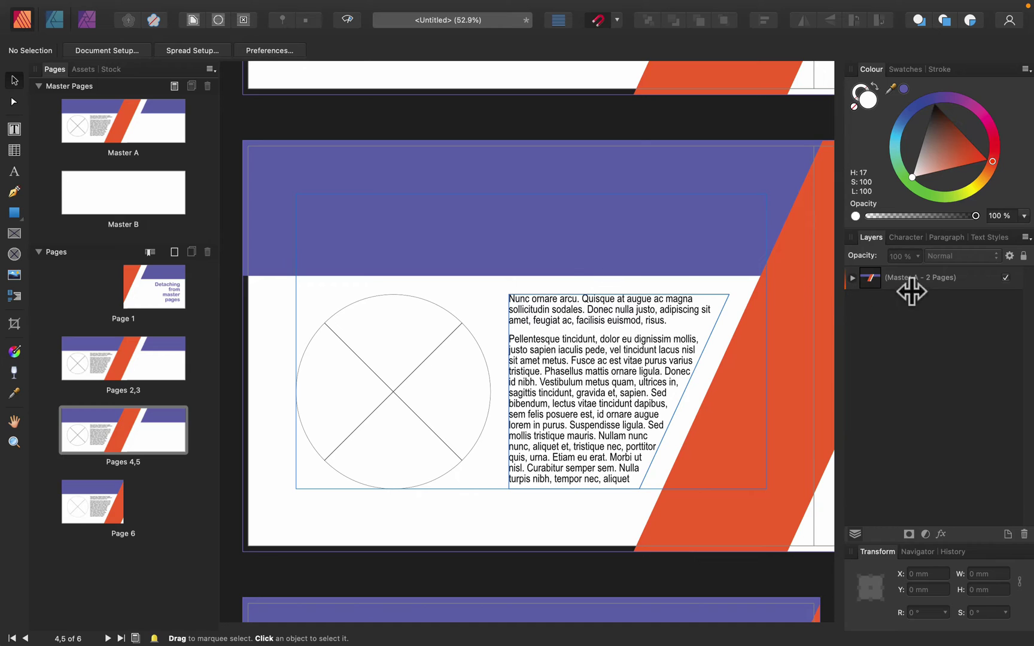
# Expand the Master A layer, check its text, picture frame and rectangles, then select the whole (Master A - 2 Pages) layer
pyautogui.click(853, 278)
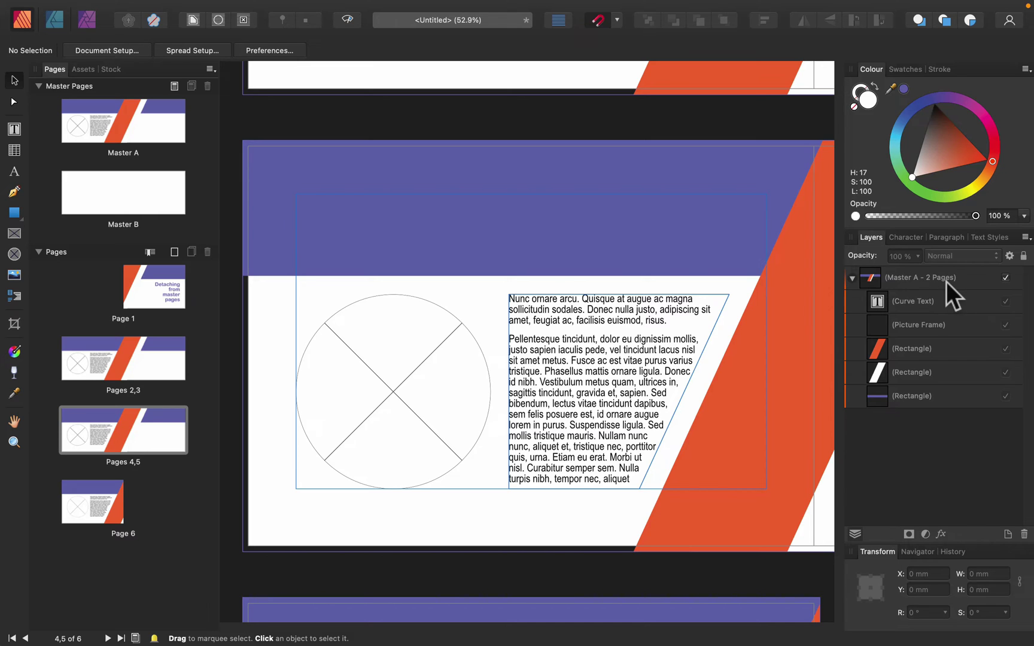
pyautogui.click(924, 305)
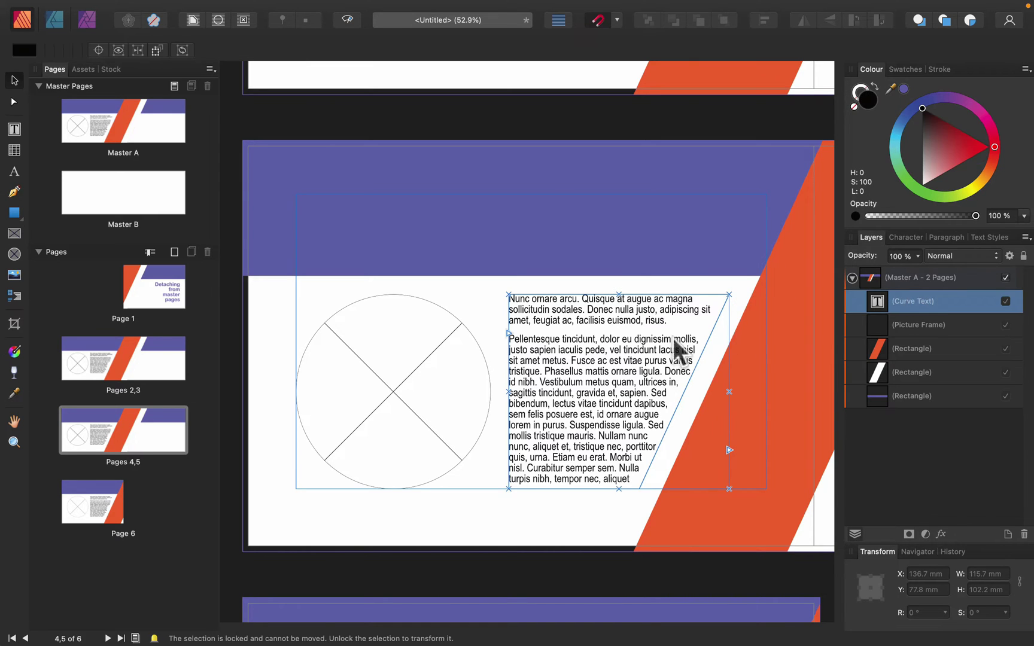
pyautogui.click(927, 323)
pyautogui.click(930, 349)
pyautogui.click(912, 371)
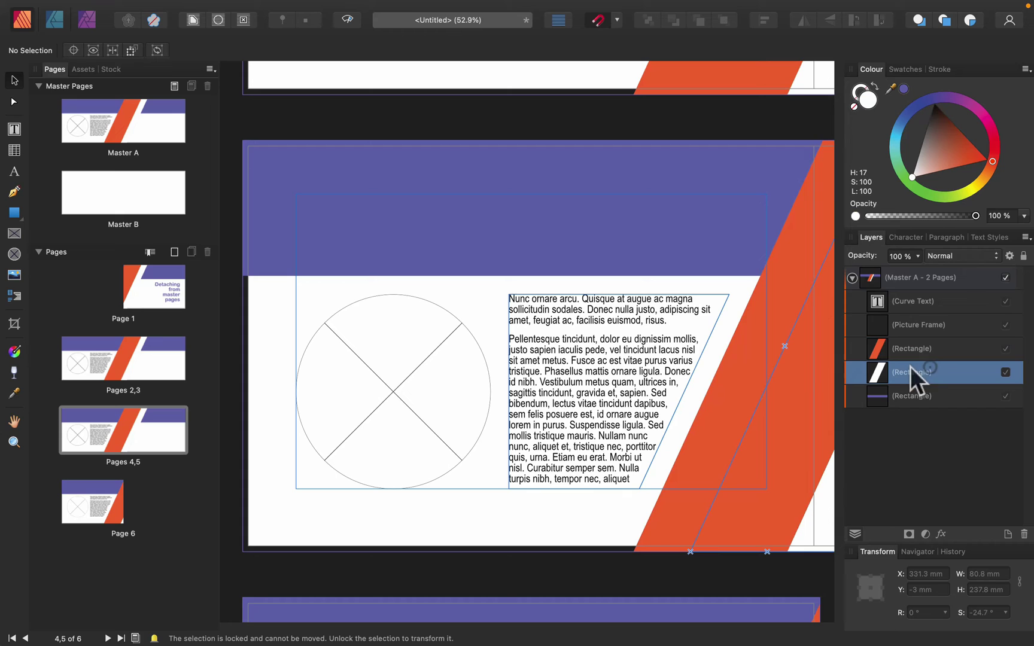
pyautogui.click(906, 276)
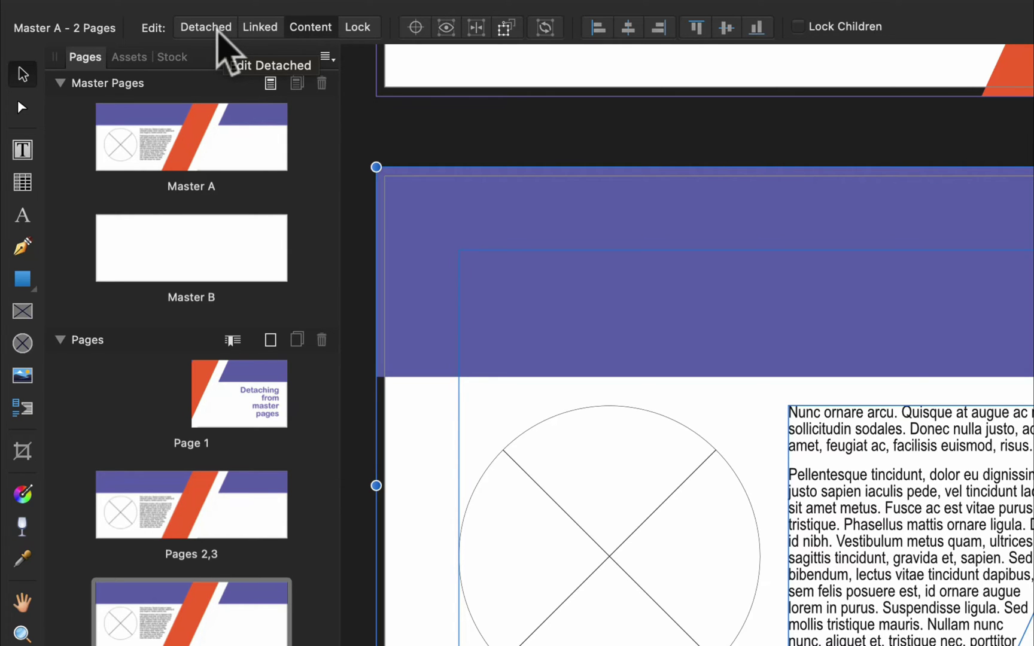
# Detach the master on spread 4–5 and extend the purple band down into a full backdrop
pyautogui.click(218, 31)
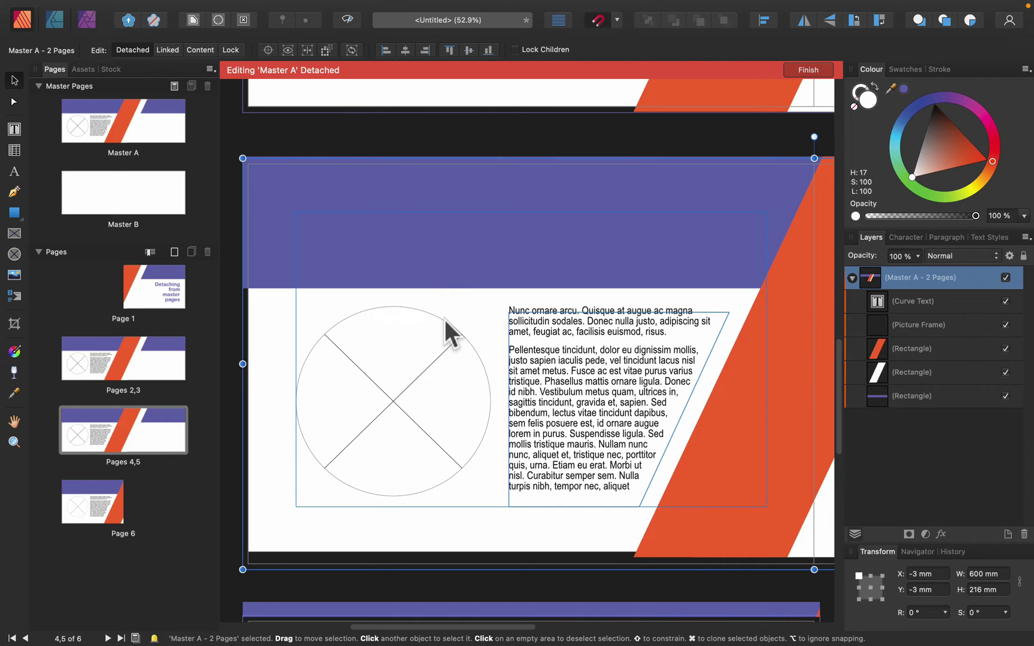
pyautogui.click(444, 321)
pyautogui.click(446, 265)
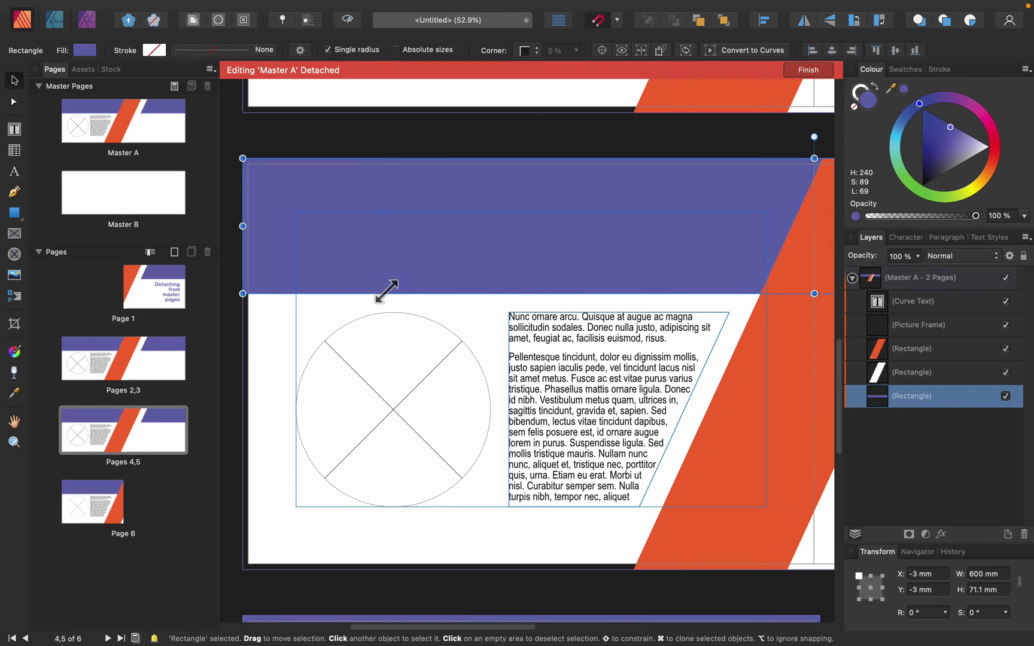
pyautogui.moveTo(812, 293); pyautogui.dragTo(715, 569)
# Make the body text white and finish the detached edit
pyautogui.click(613, 387)
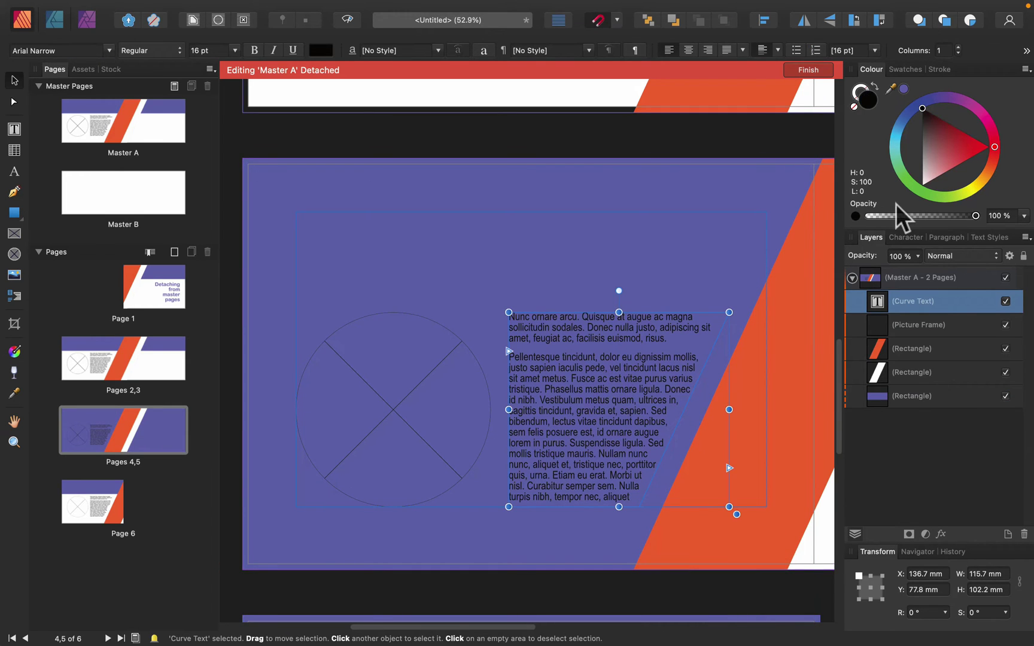
pyautogui.moveTo(938, 151); pyautogui.dragTo(906, 210)
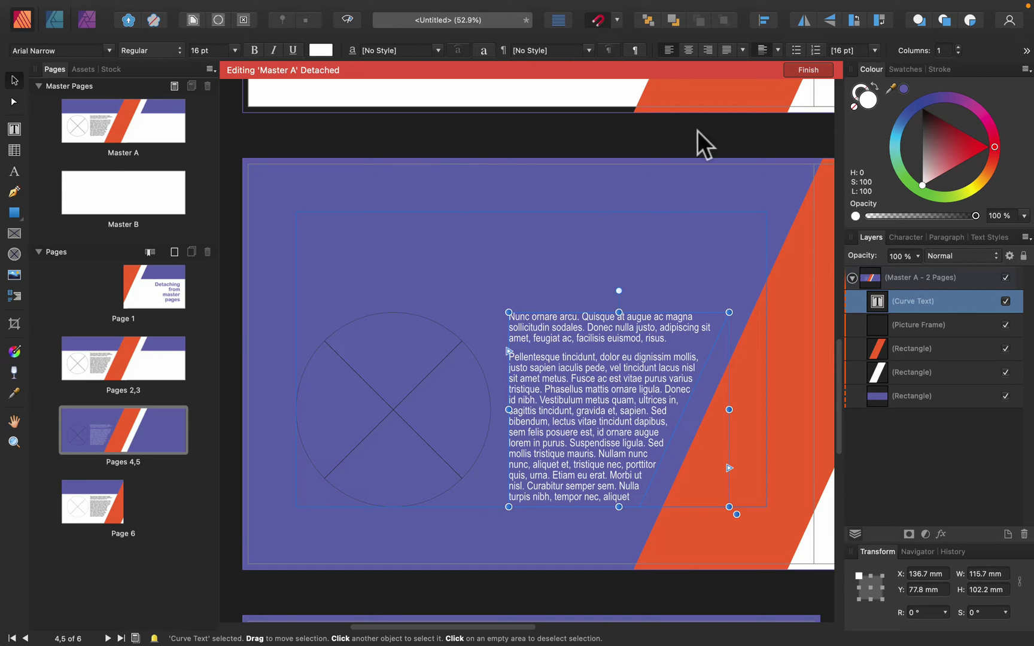
pyautogui.click(808, 71)
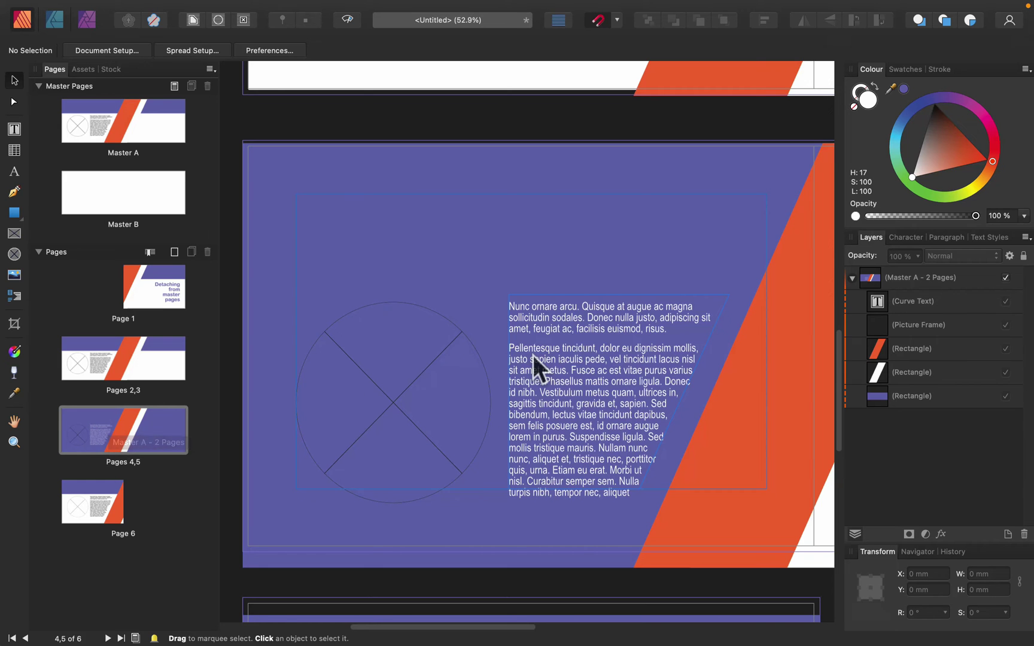
# Open Master A and recolour its slanted orange stripe magenta pink on the Colour wheel
pyautogui.press('space')
pyautogui.moveTo(600, 368); pyautogui.dragTo(392, 409)
pyautogui.press('super+minus')
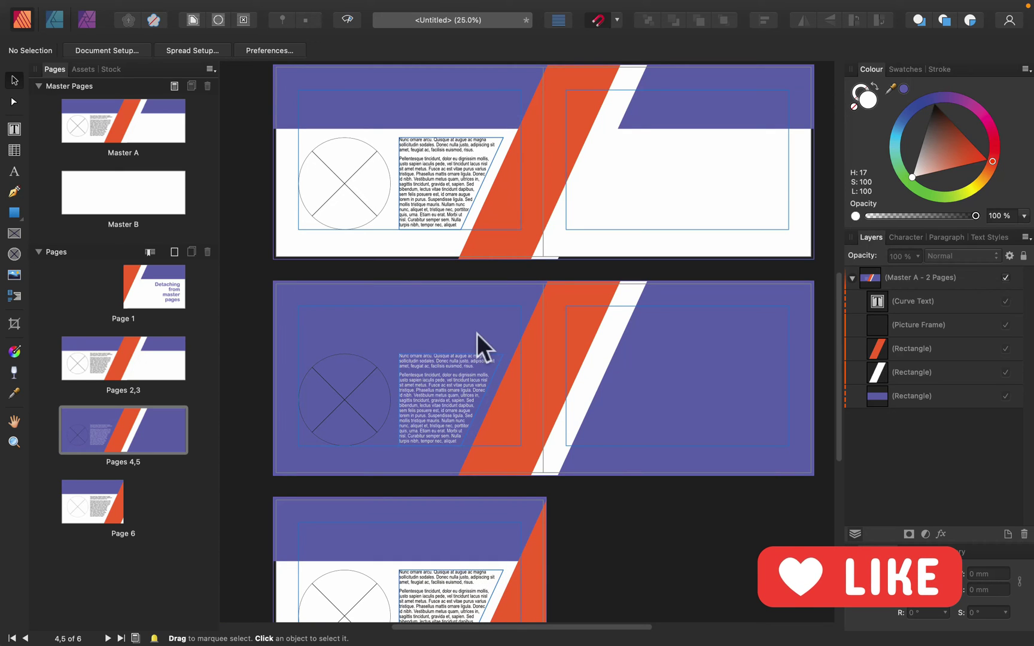
pyautogui.click(93, 108)
pyautogui.doubleClick(92, 108)
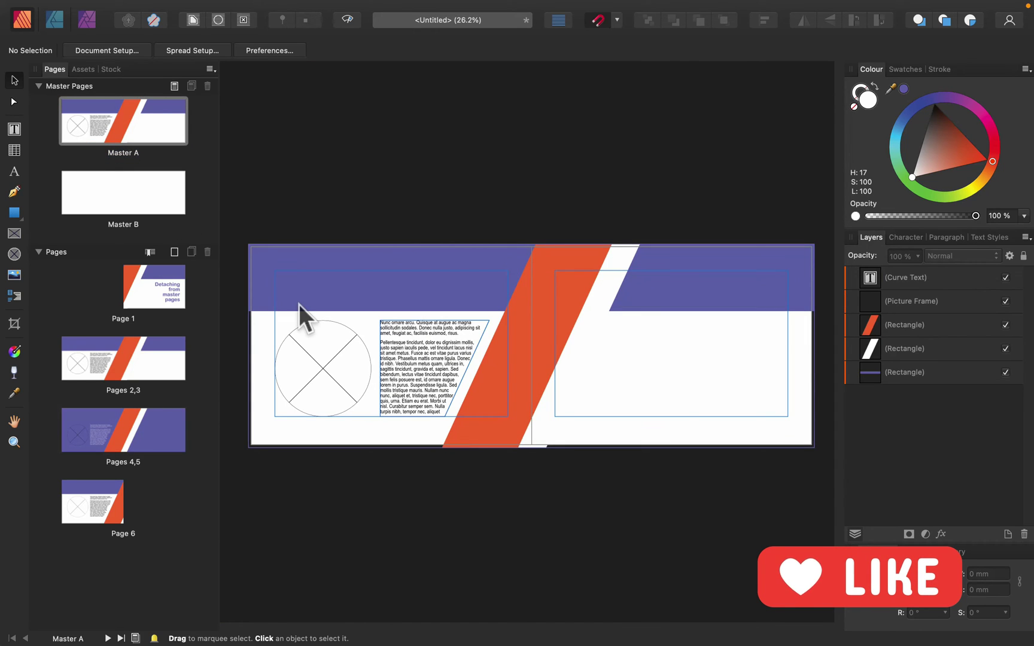
pyautogui.click(523, 304)
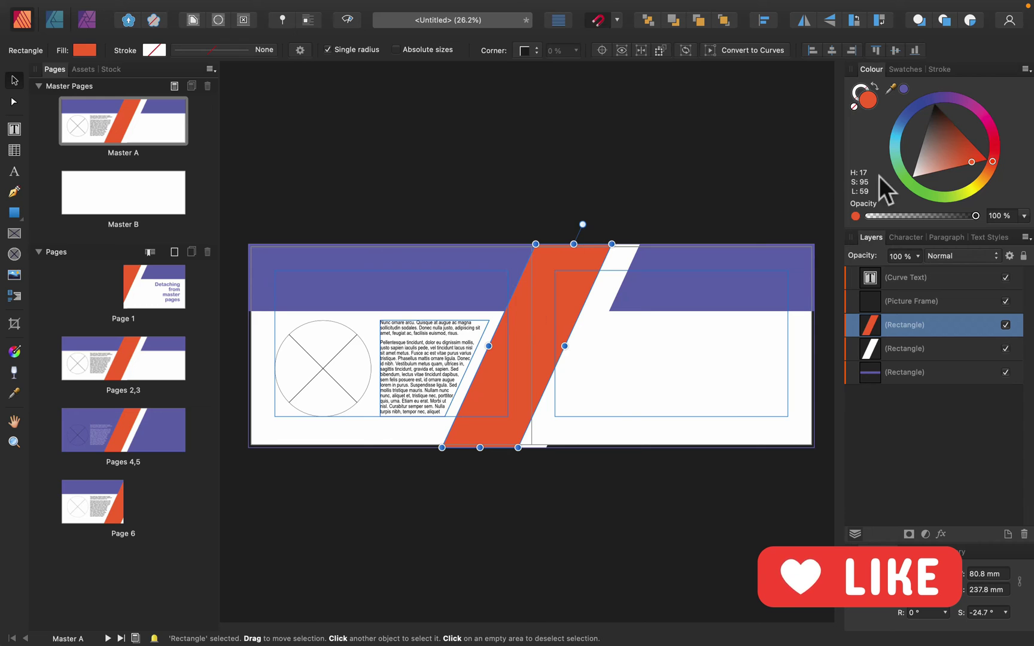
pyautogui.click(987, 118)
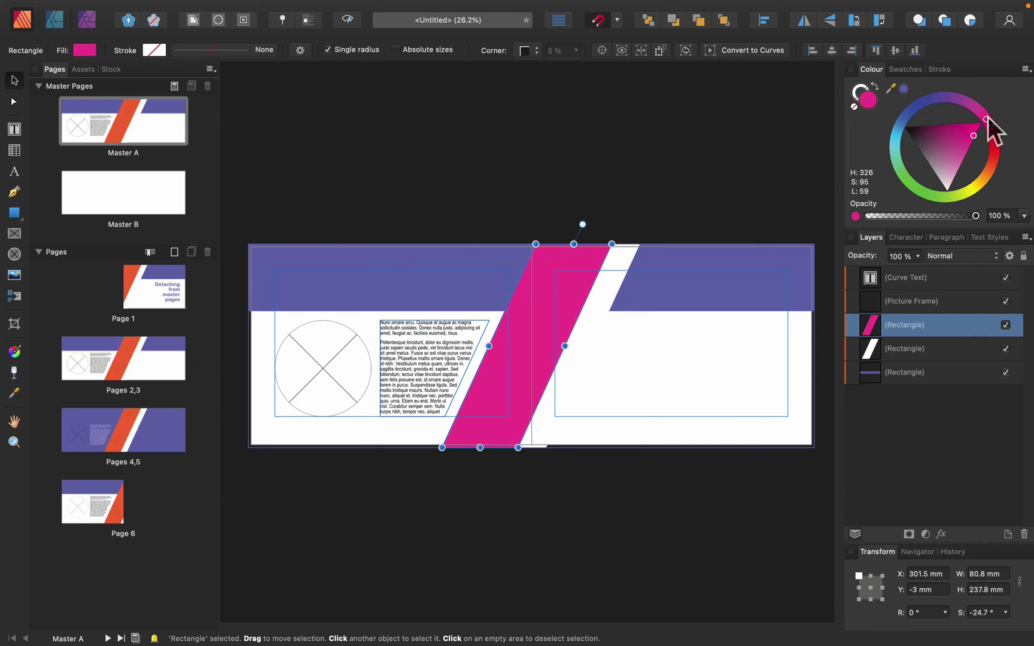
pyautogui.moveTo(960, 134)
pyautogui.mouseDown()
pyautogui.moveTo(954, 126)
pyautogui.moveTo(978, 141)
pyautogui.mouseUp()
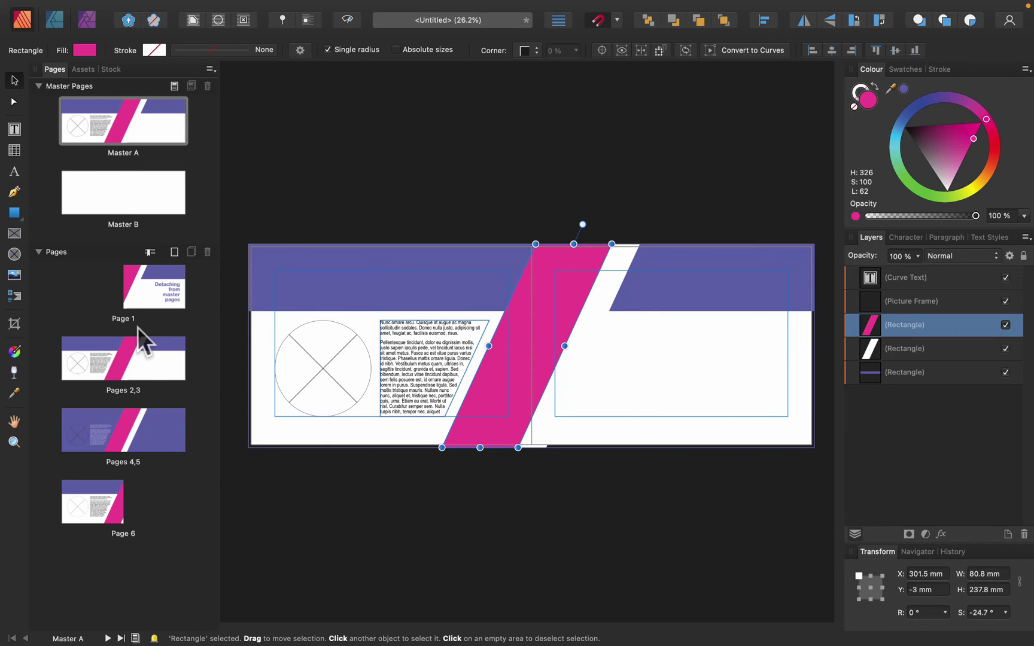
# Open Page 1 and scroll through the document to spread 2–3
pyautogui.doubleClick(134, 295)
pyautogui.scroll(-5, 335, 416)
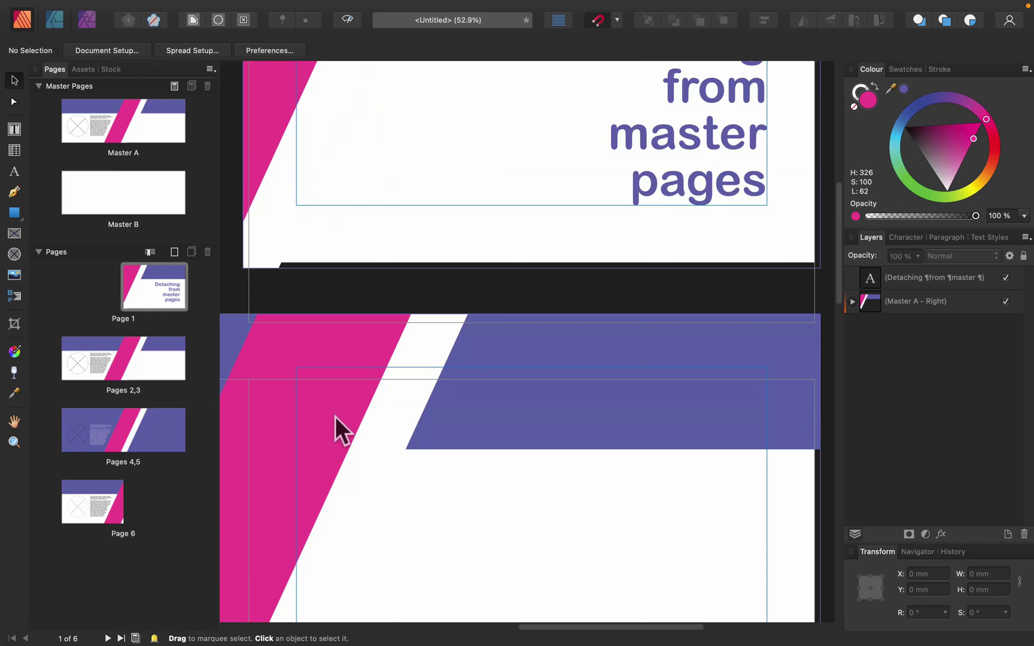
pyautogui.scroll(-2, 336, 417)
pyautogui.scroll(-4, 338, 418)
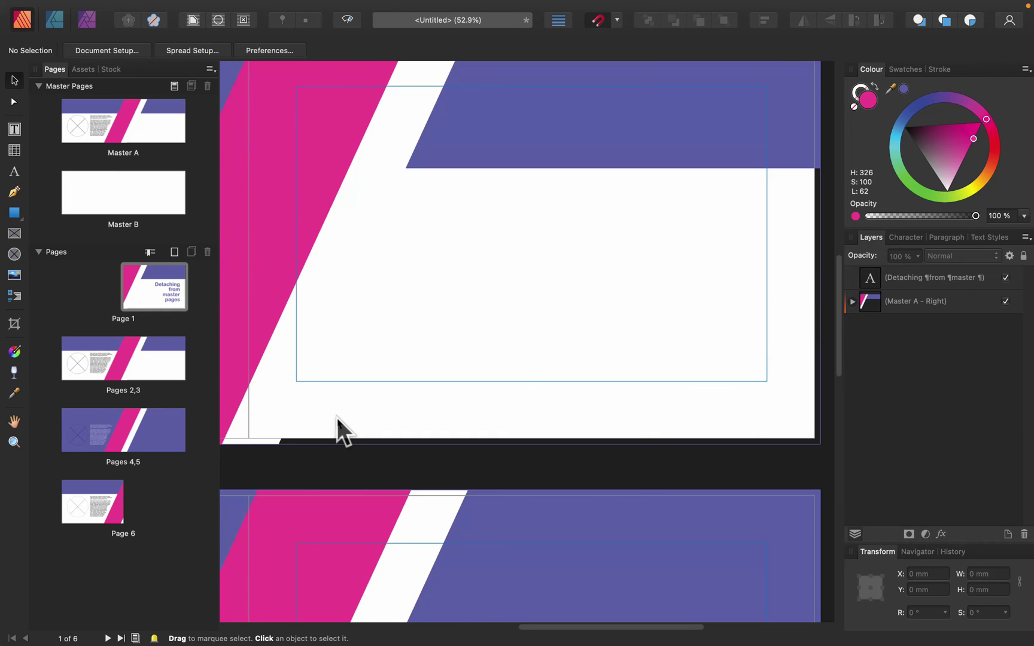
pyautogui.press('space')
pyautogui.moveTo(561, 296); pyautogui.dragTo(708, 389)
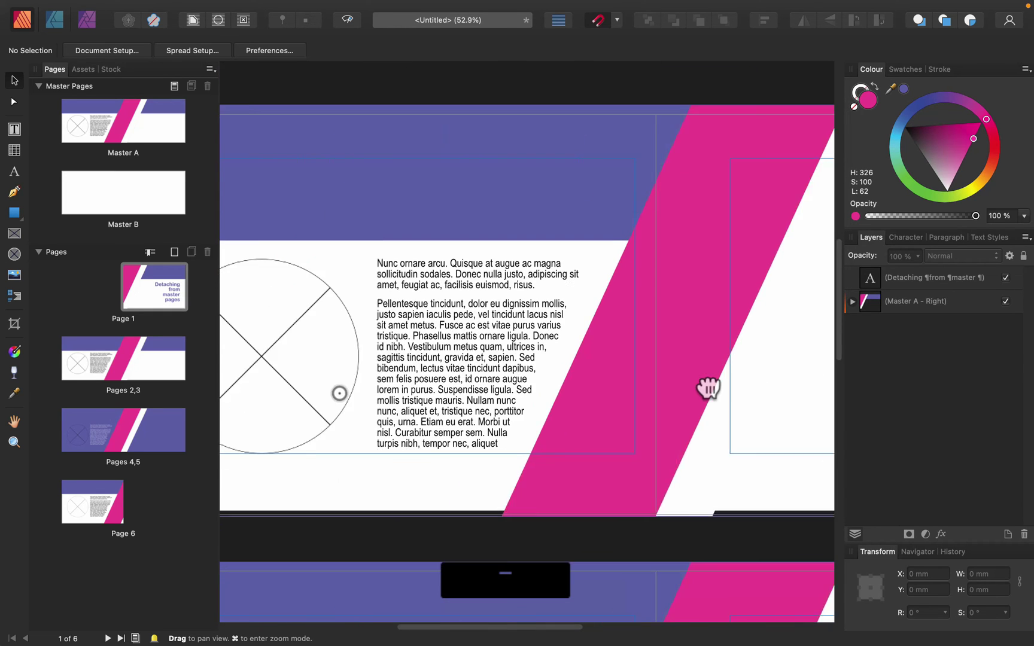
pyautogui.scroll(-7, 708, 388)
pyautogui.hscroll(-2, 708, 388)
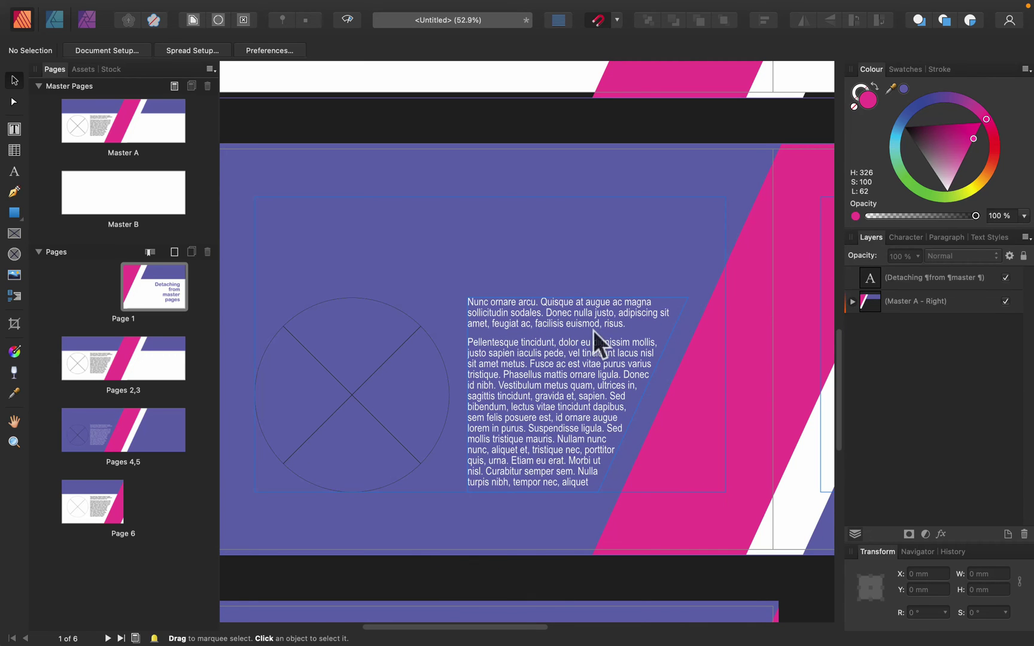
pyautogui.hscroll(5, 759, 305)
pyautogui.scroll(1, 535, 364)
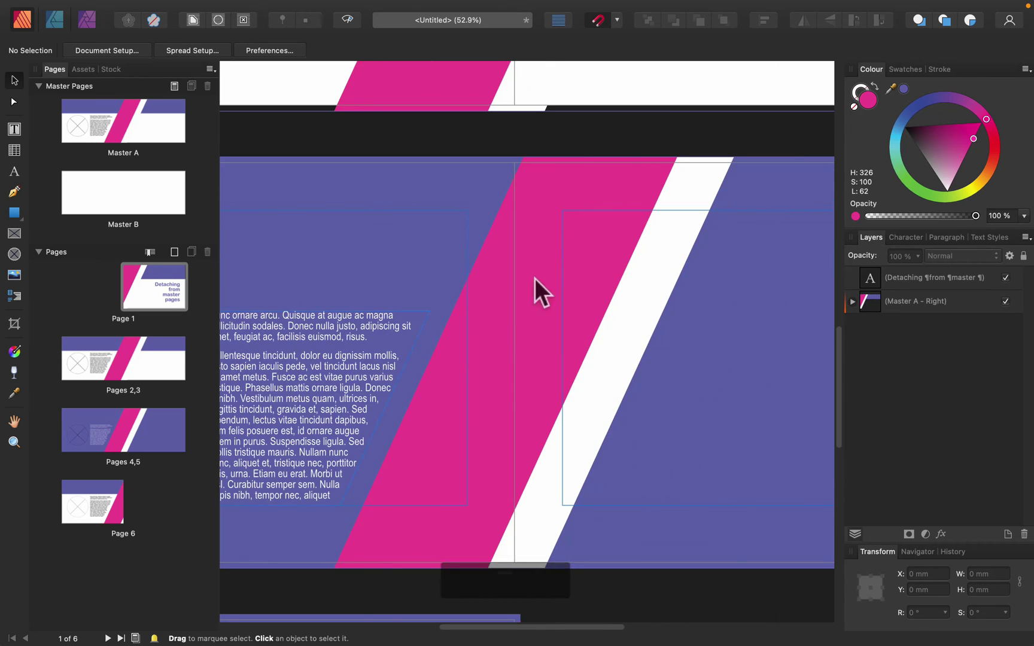
# Pan back over page 3's circle and text, then move on toward spread 4–5
pyautogui.press('space')
pyautogui.moveTo(413, 472); pyautogui.dragTo(626, 437)
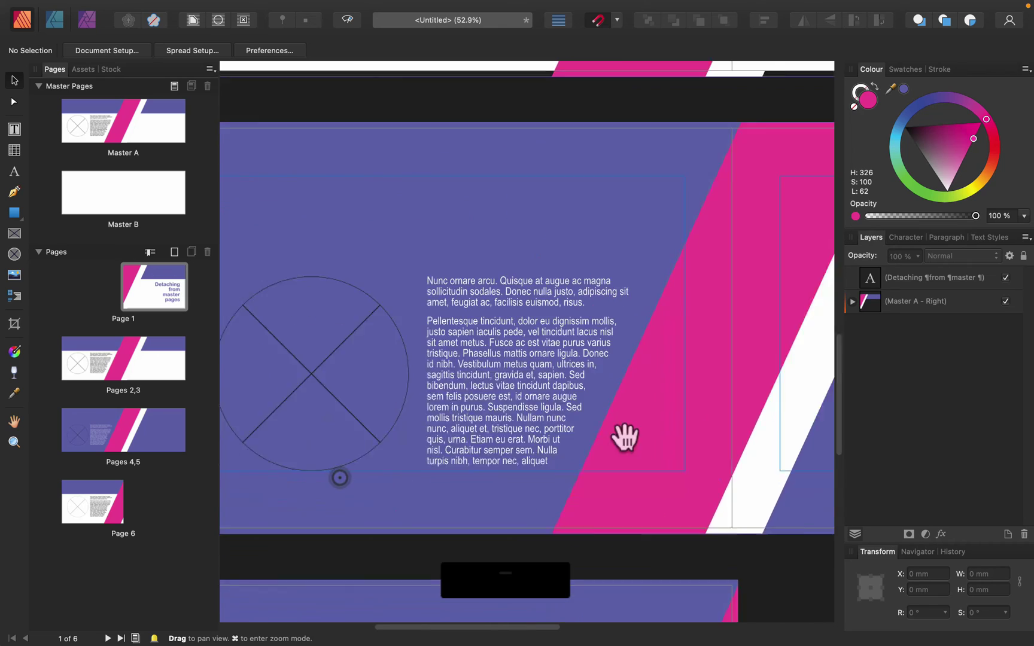
pyautogui.scroll(-15, 619, 447)
pyautogui.hscroll(-2, 554, 194)
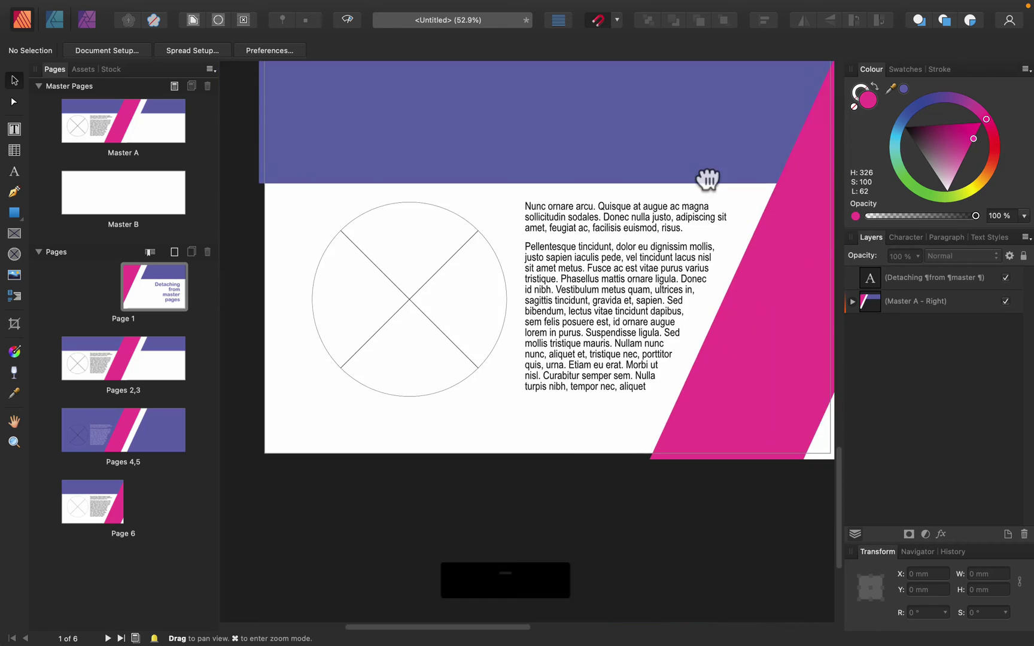
pyautogui.scroll(7, 658, 187)
pyautogui.scroll(-16, 569, 539)
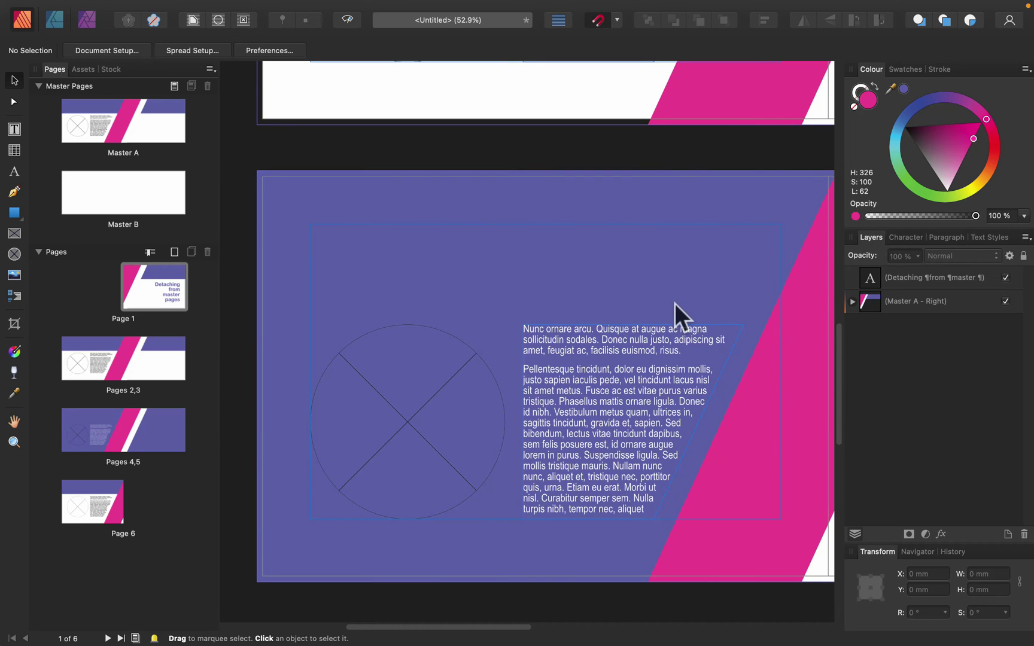
pyautogui.press('space')
pyautogui.moveTo(693, 230); pyautogui.dragTo(646, 226)
# Select spread 4–5's (Master A - 2 Pages) layer and switch it to Edit: Detached
pyautogui.click(624, 214)
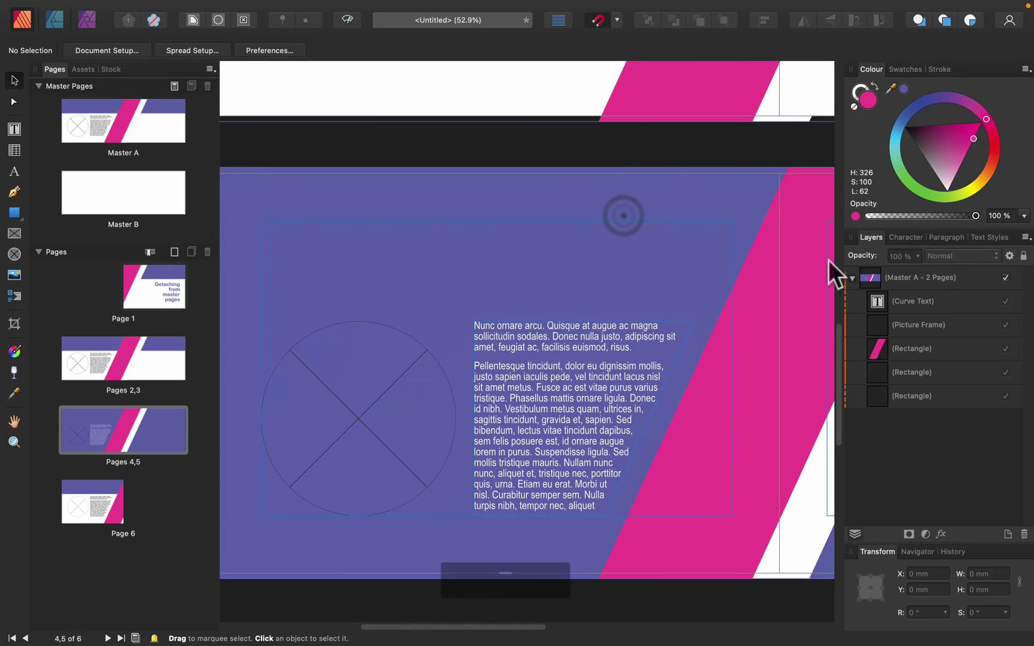
pyautogui.click(965, 278)
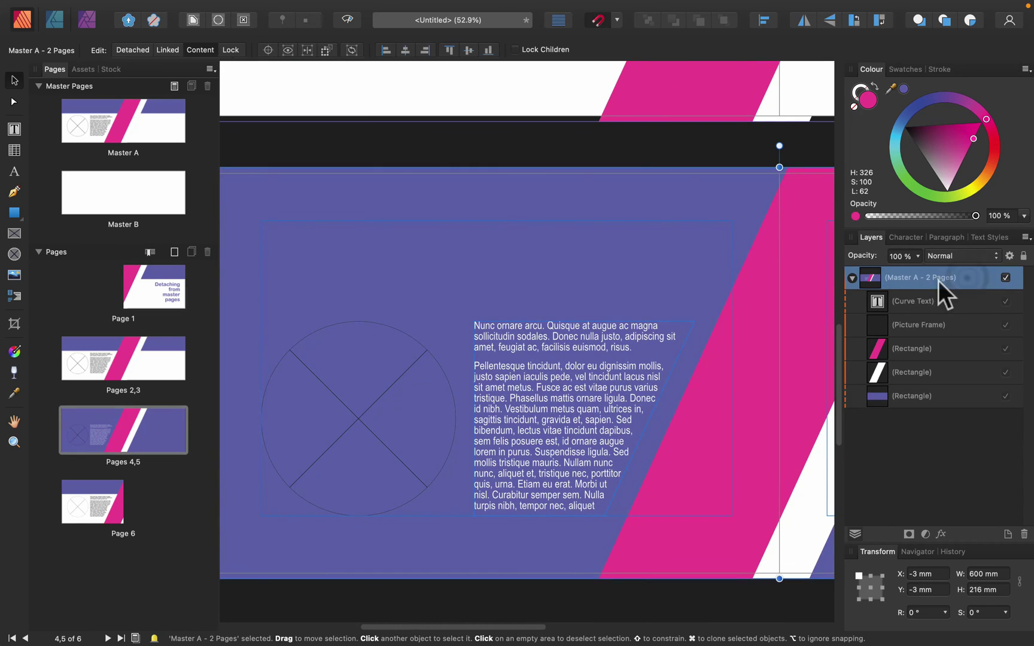
pyautogui.click(133, 52)
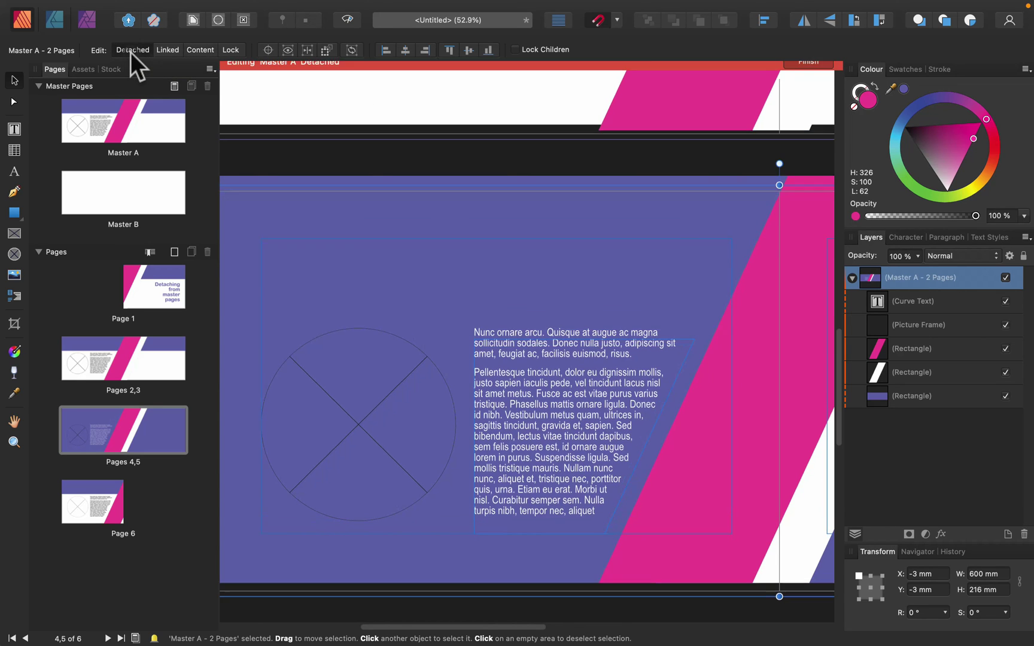